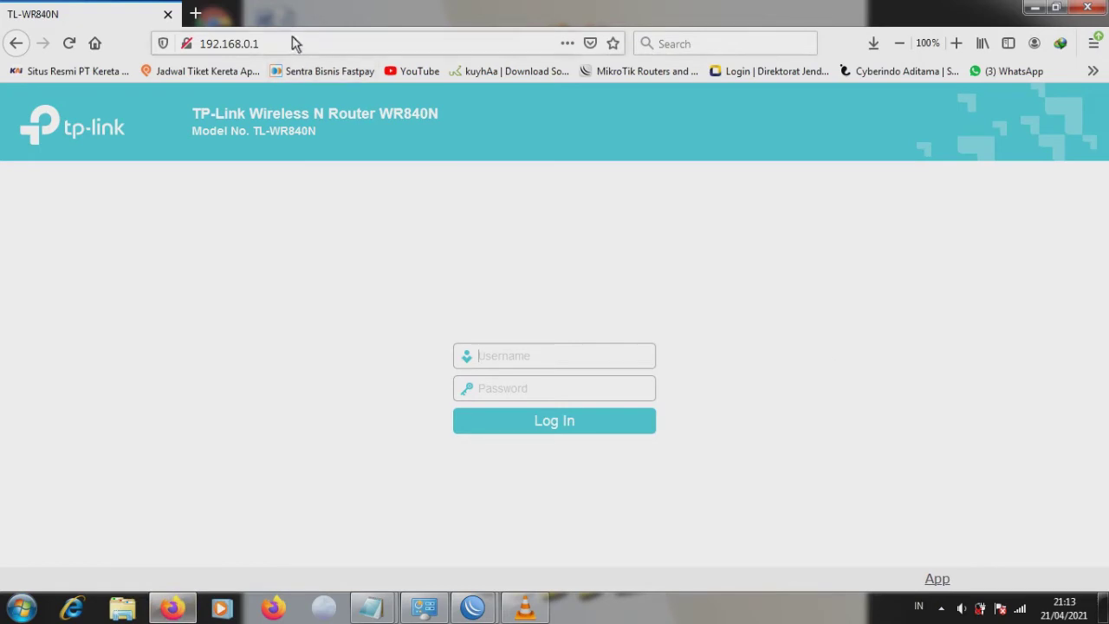
Step: Close the router tab and join the PC to the TP-Link_1954 wireless network
{"action": "left_click", "coordinate": [198, 17]}
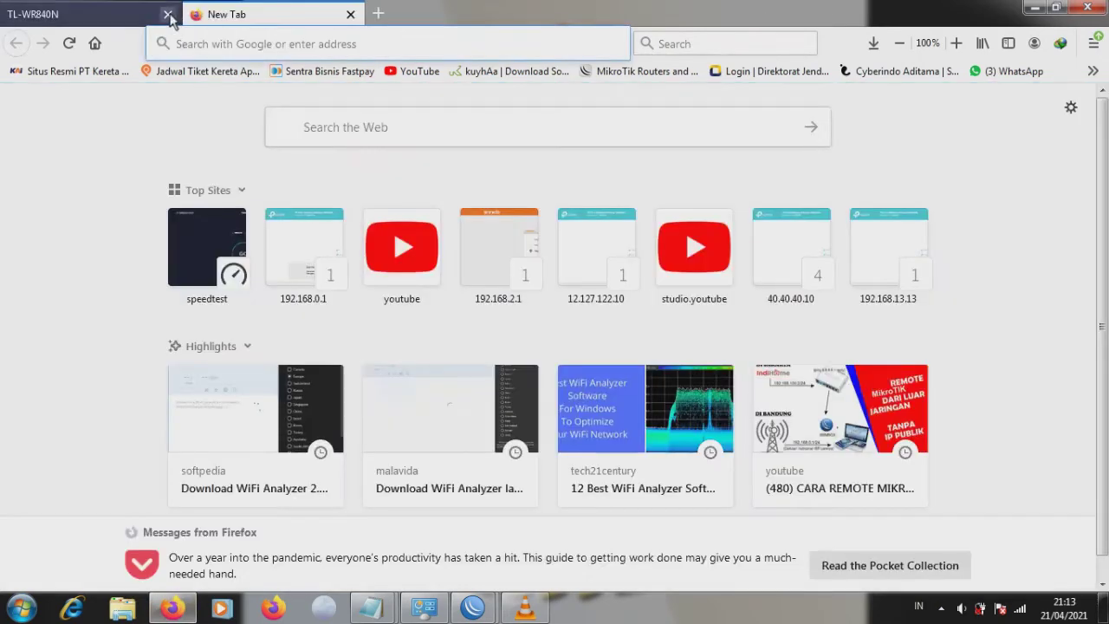
{"action": "left_click", "coordinate": [168, 15]}
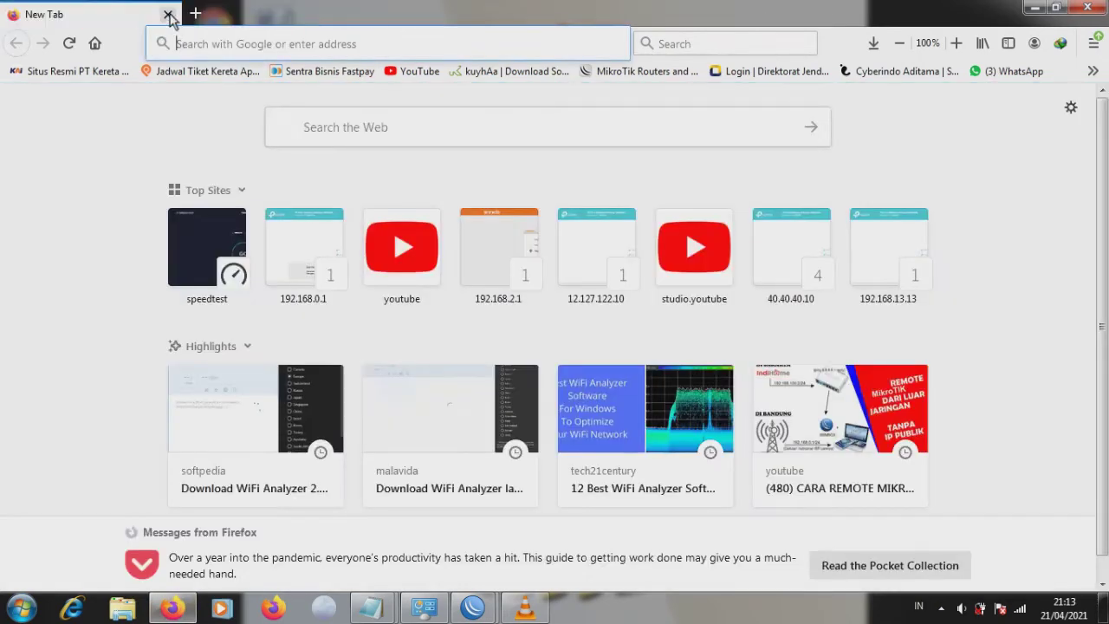
{"action": "left_click", "coordinate": [1021, 610]}
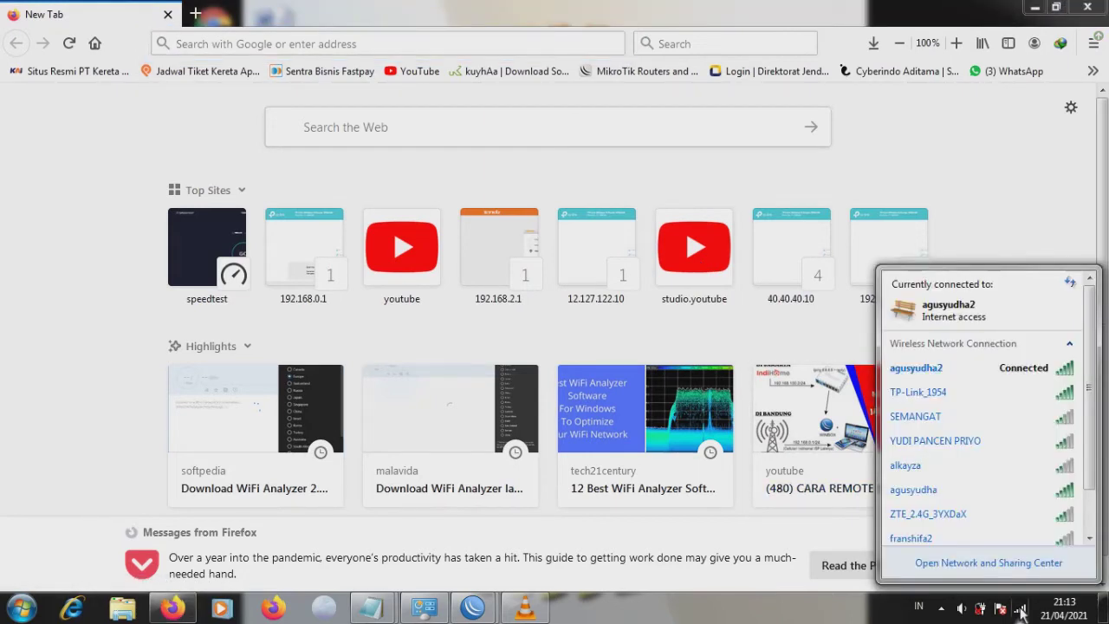
{"action": "left_click", "coordinate": [949, 400]}
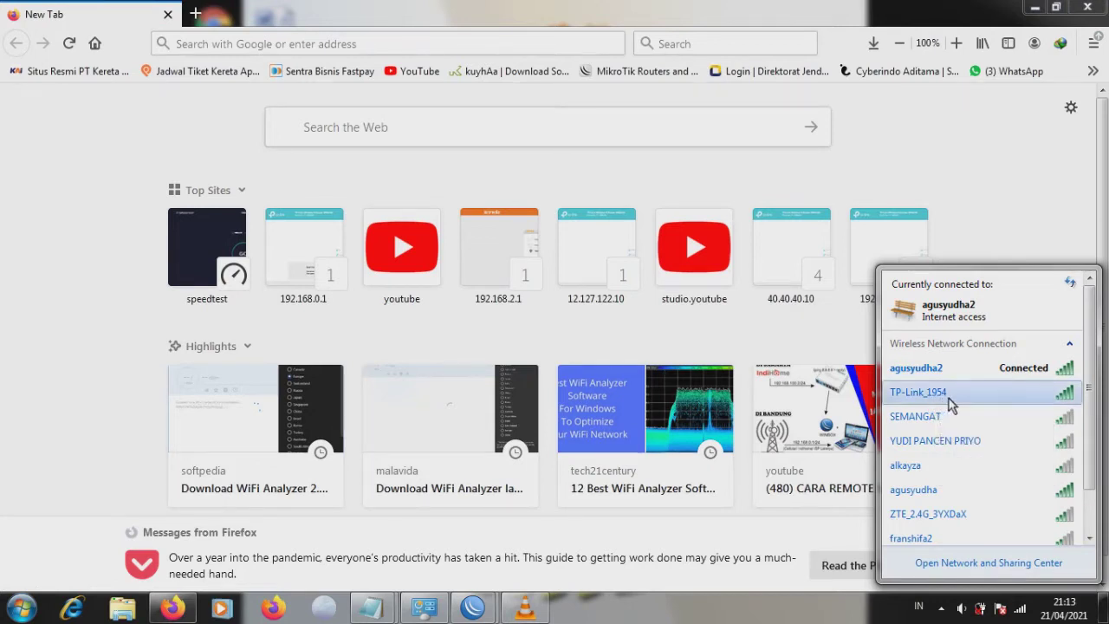
{"action": "left_click", "coordinate": [1036, 420]}
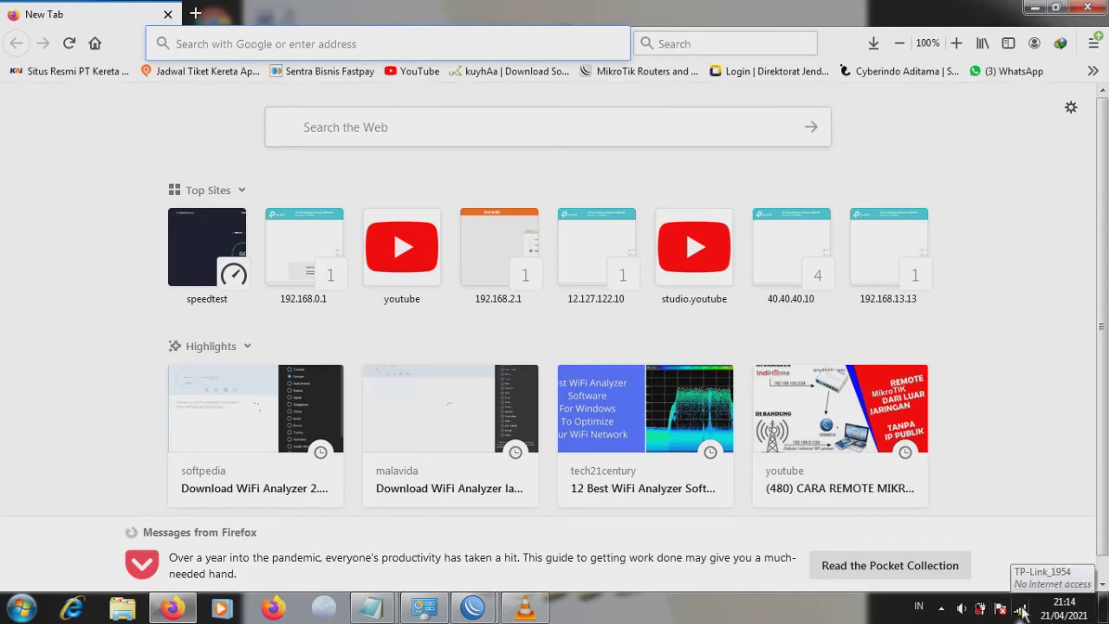
{"action": "left_click", "coordinate": [1023, 611]}
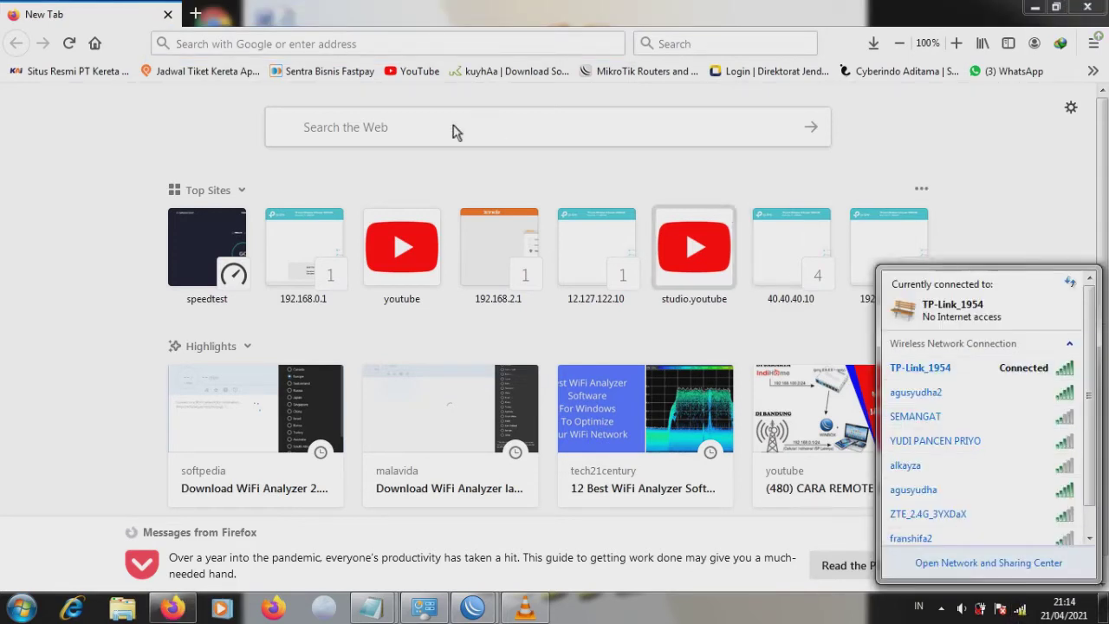
Step: Load the router login page at 192.168.0.1 in Firefox
{"action": "left_click", "coordinate": [274, 45]}
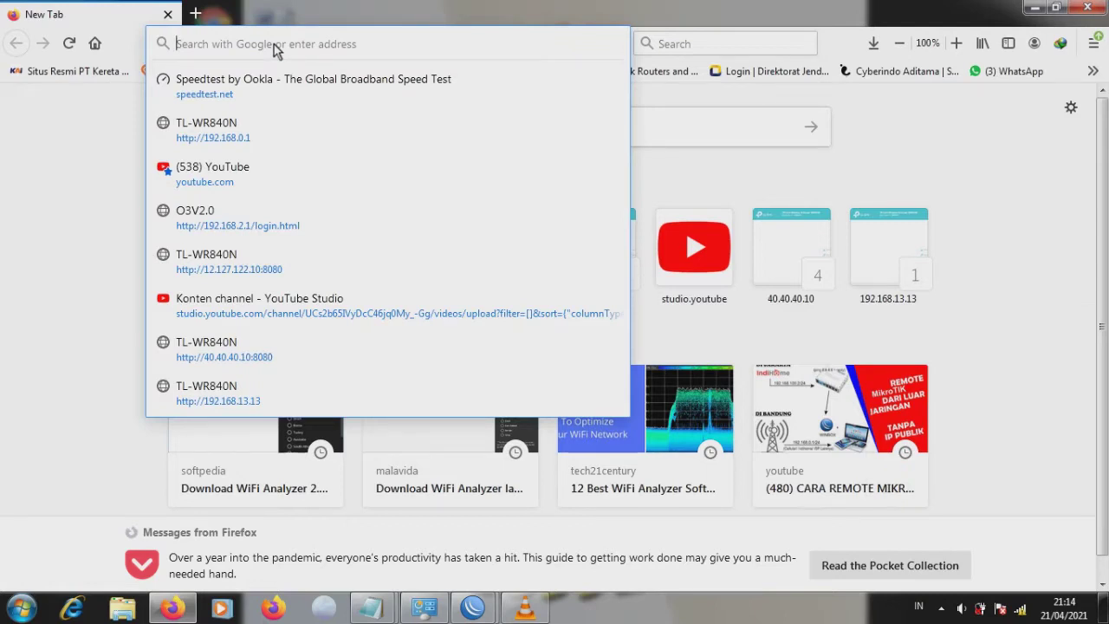
{"action": "type", "text": "192"}
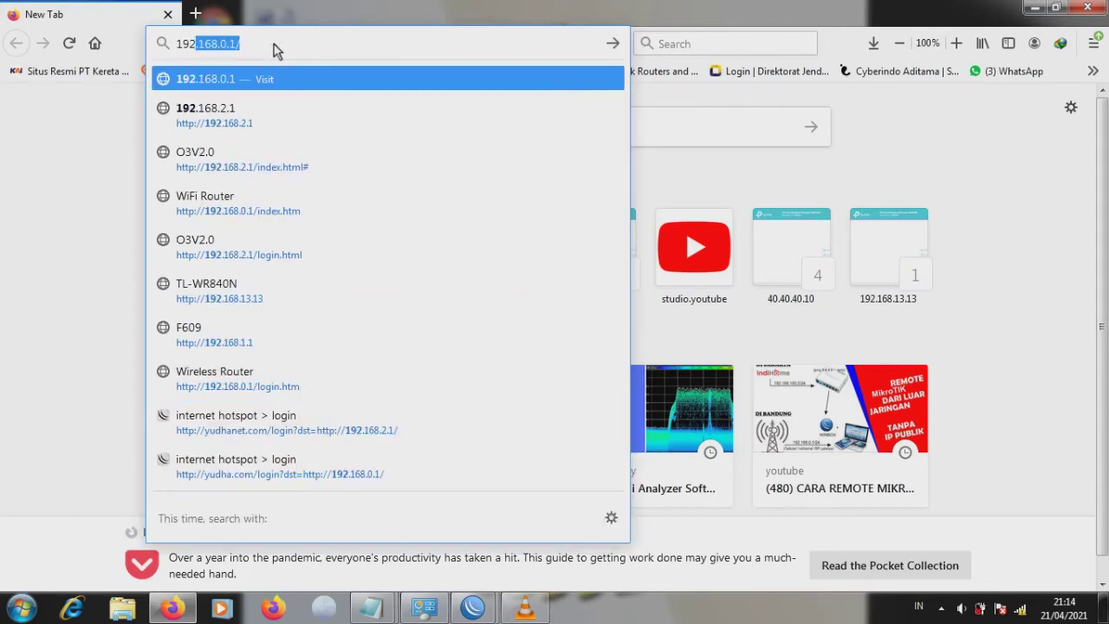
{"action": "type", "text": ".168"}
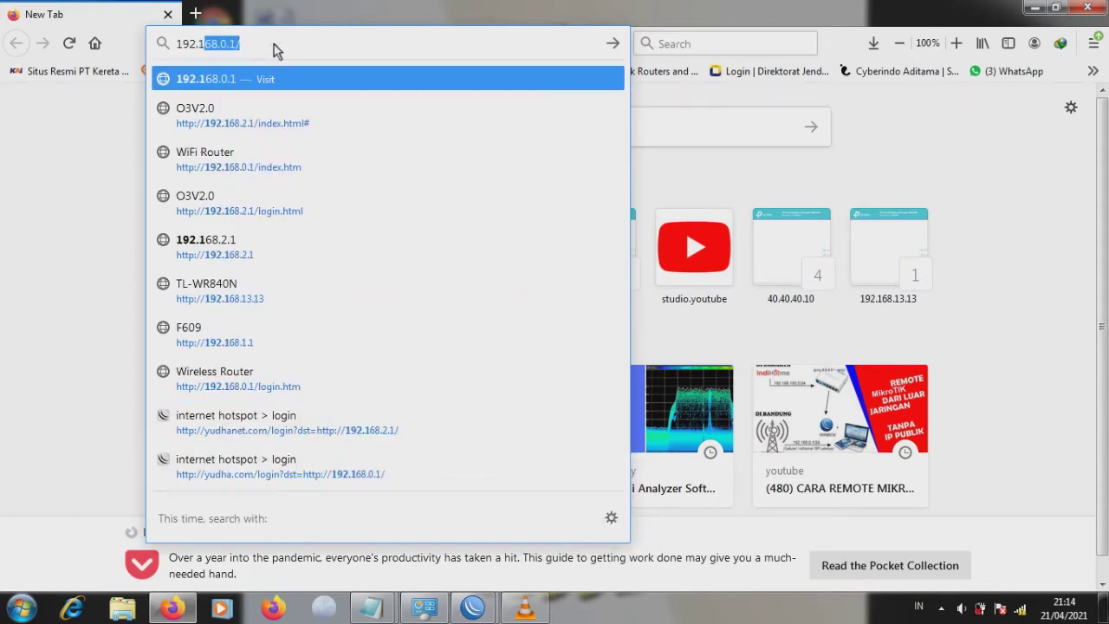
{"action": "type", "text": ".0."}
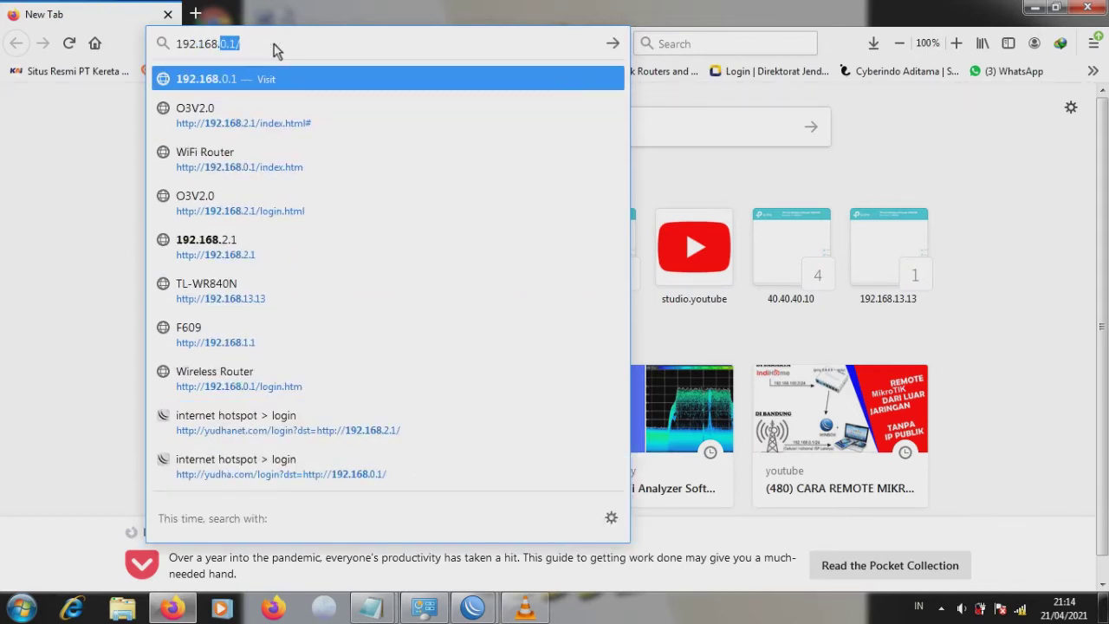
{"action": "type", "text": "1"}
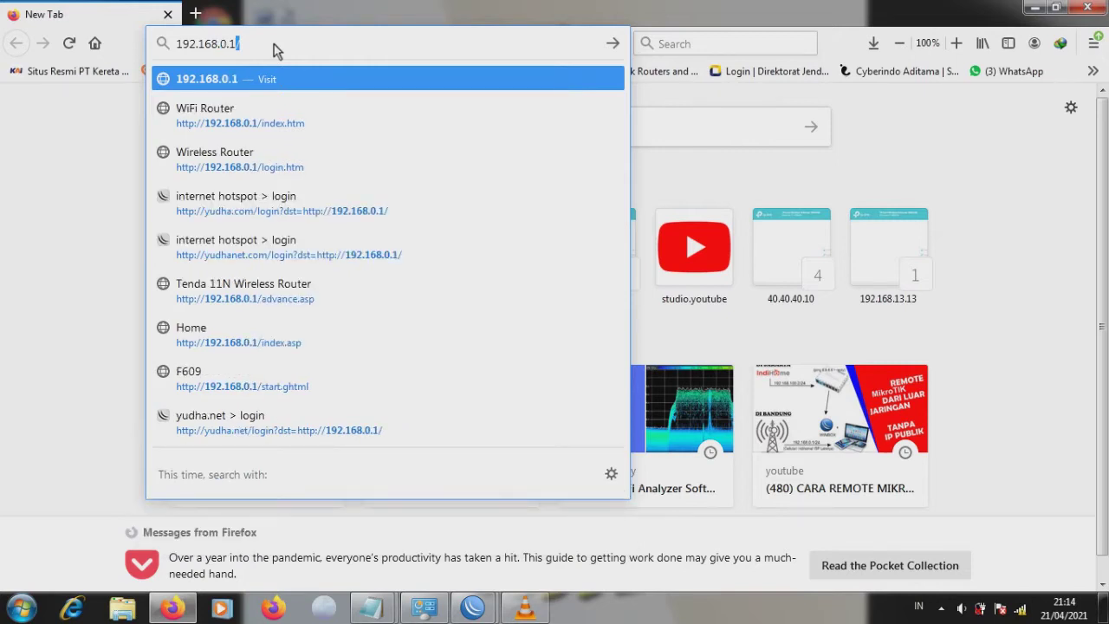
{"action": "key", "text": "Return"}
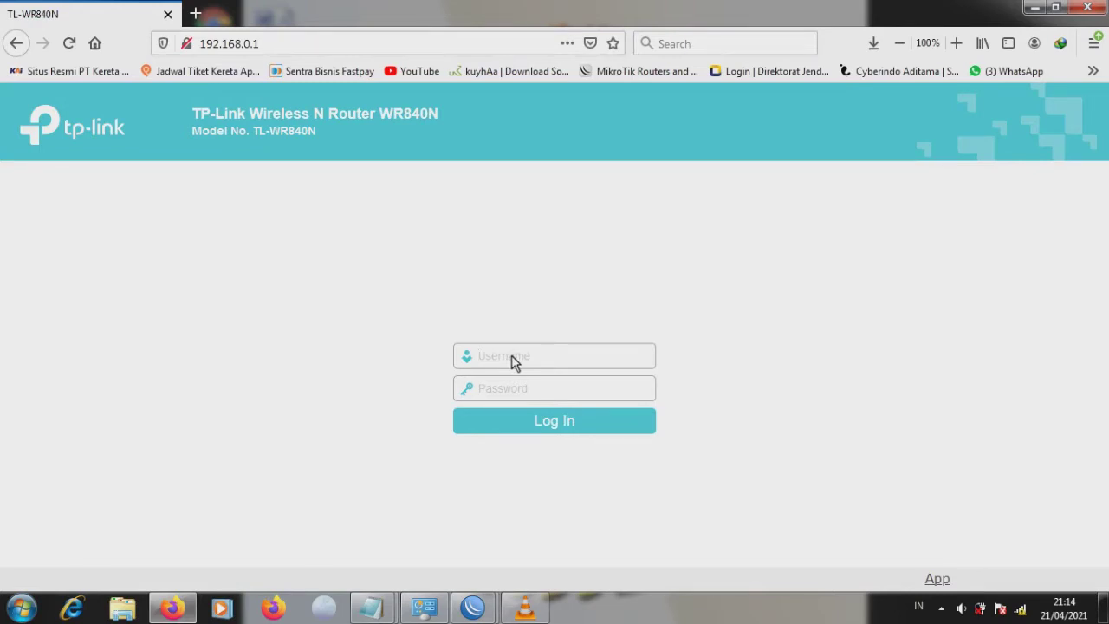
Step: Log in to the TL-WR840N with the administrator username and password
{"action": "type", "text": "admin"}
{"action": "left_click", "coordinate": [510, 392]}
{"action": "type", "text": "admin"}
{"action": "left_click", "coordinate": [517, 431]}
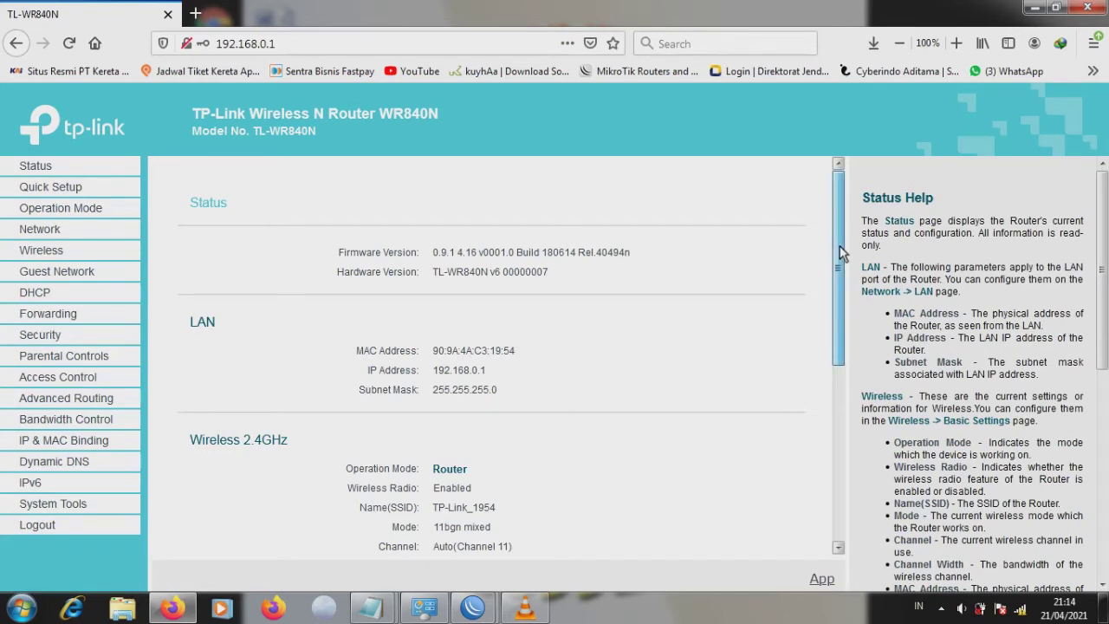
{"action": "left_click_drag", "start_coordinate": [839, 245], "coordinate": [831, 297]}
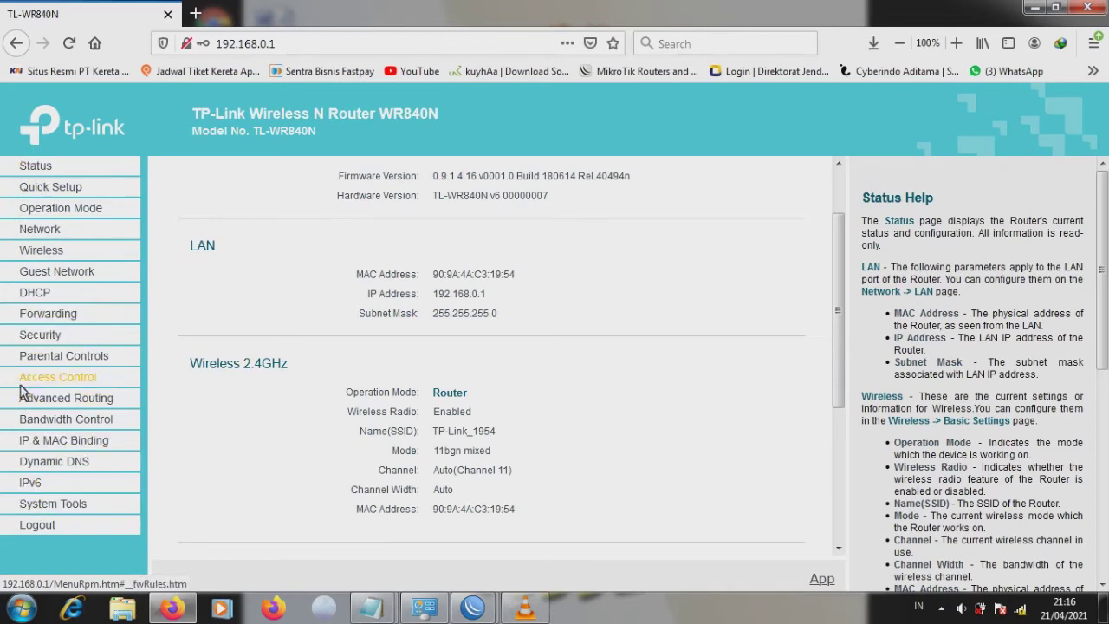
Step: In Wireless settings, step the channel through 3, 4 and 5, settling on channel 7
{"action": "left_click", "coordinate": [43, 252]}
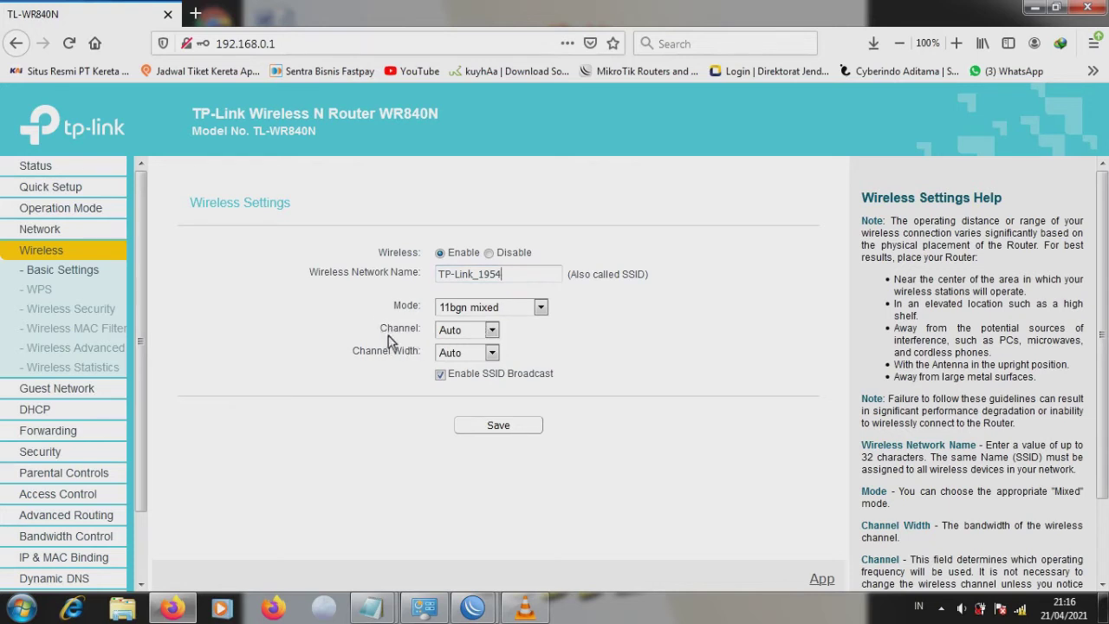
{"action": "left_click", "coordinate": [491, 331]}
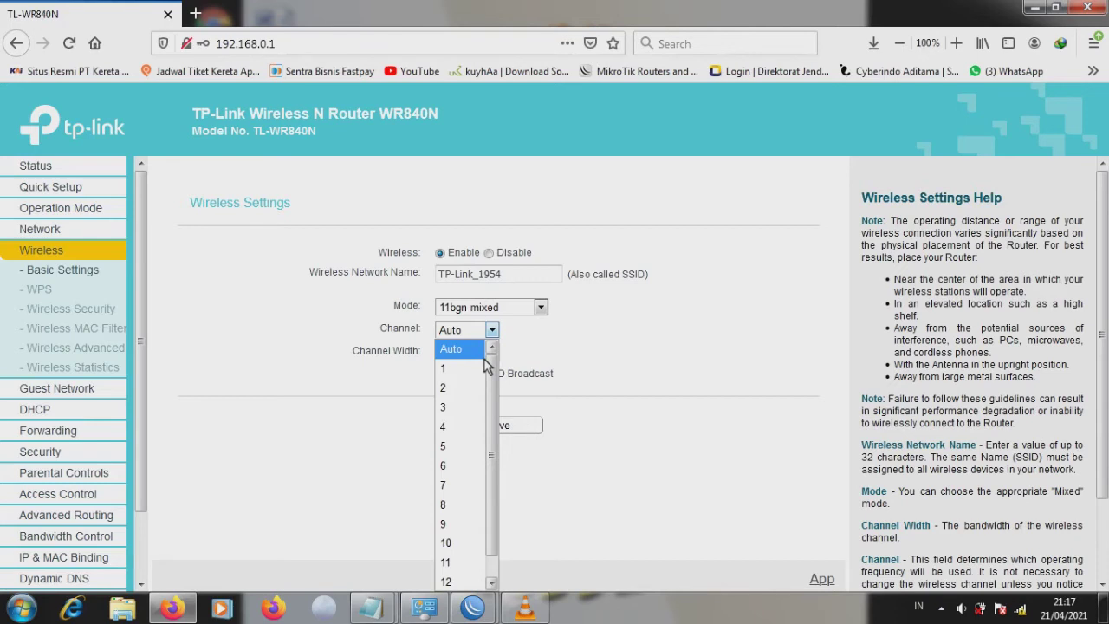
{"action": "mouse_move", "coordinate": [496, 374]}
{"action": "left_mouse_down"}
{"action": "mouse_move", "coordinate": [495, 417]}
{"action": "mouse_move", "coordinate": [498, 368]}
{"action": "left_mouse_up"}
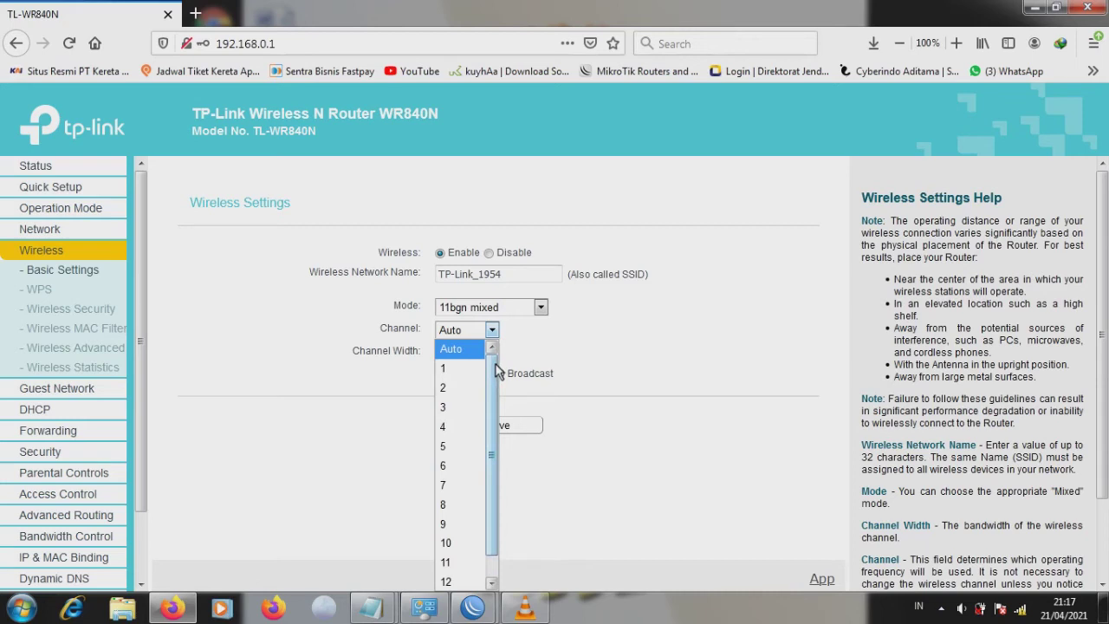
{"action": "left_click", "coordinate": [445, 408]}
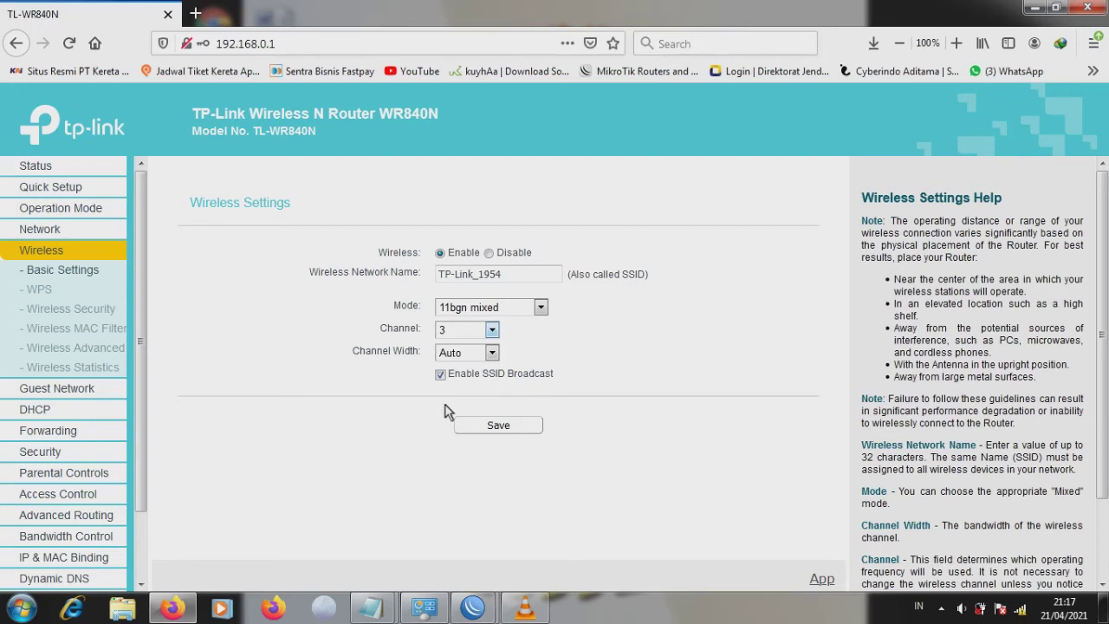
{"action": "left_click", "coordinate": [492, 330]}
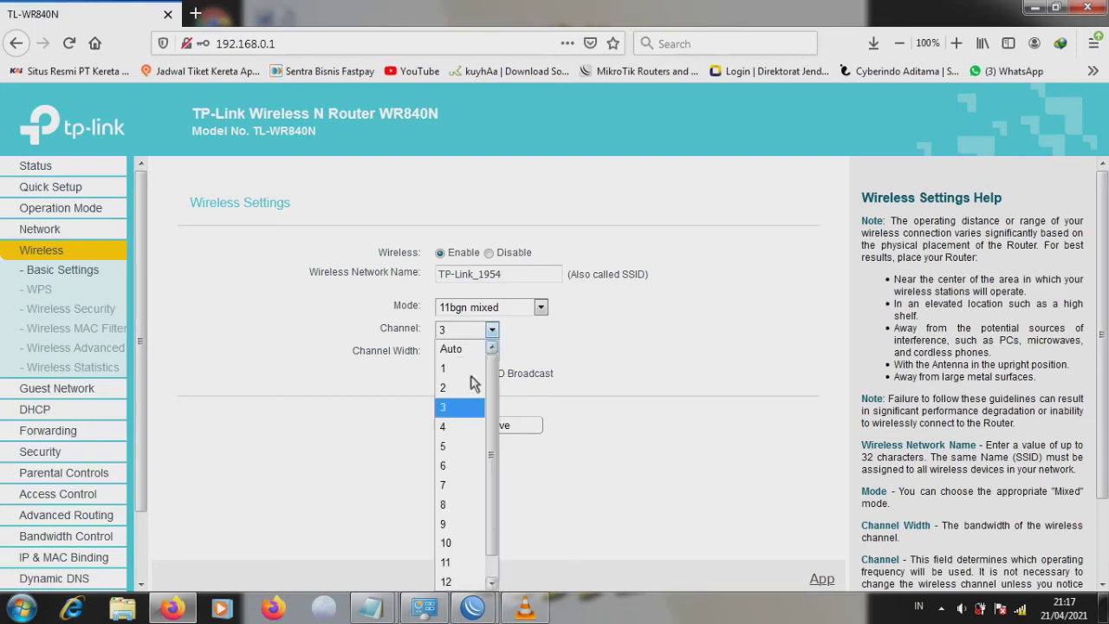
{"action": "left_click", "coordinate": [450, 427]}
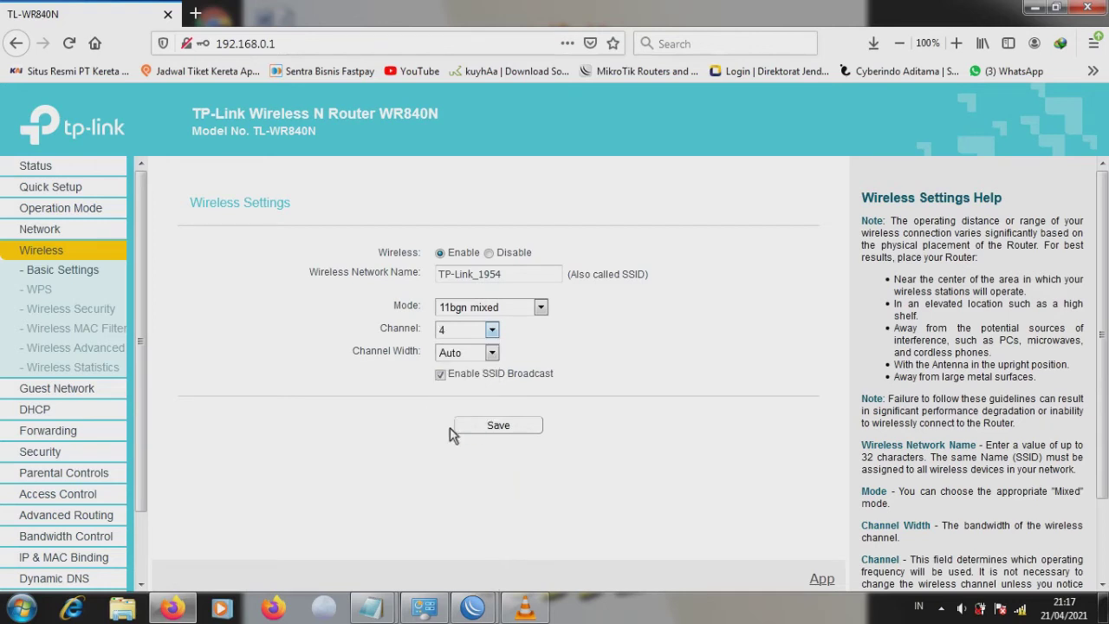
{"action": "left_click", "coordinate": [492, 331]}
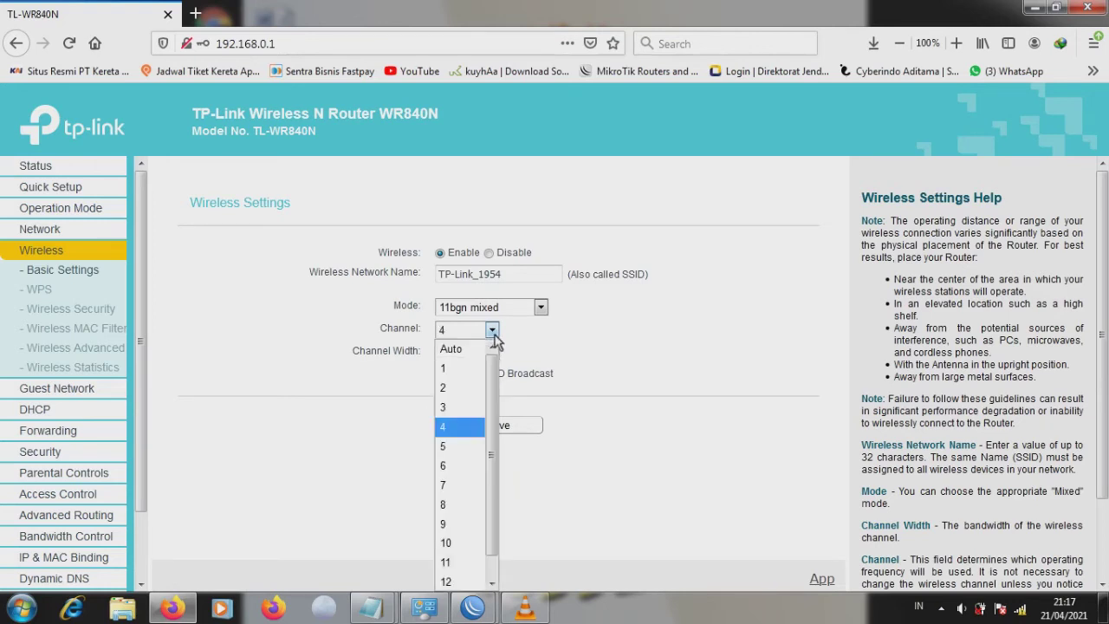
{"action": "left_click", "coordinate": [449, 450]}
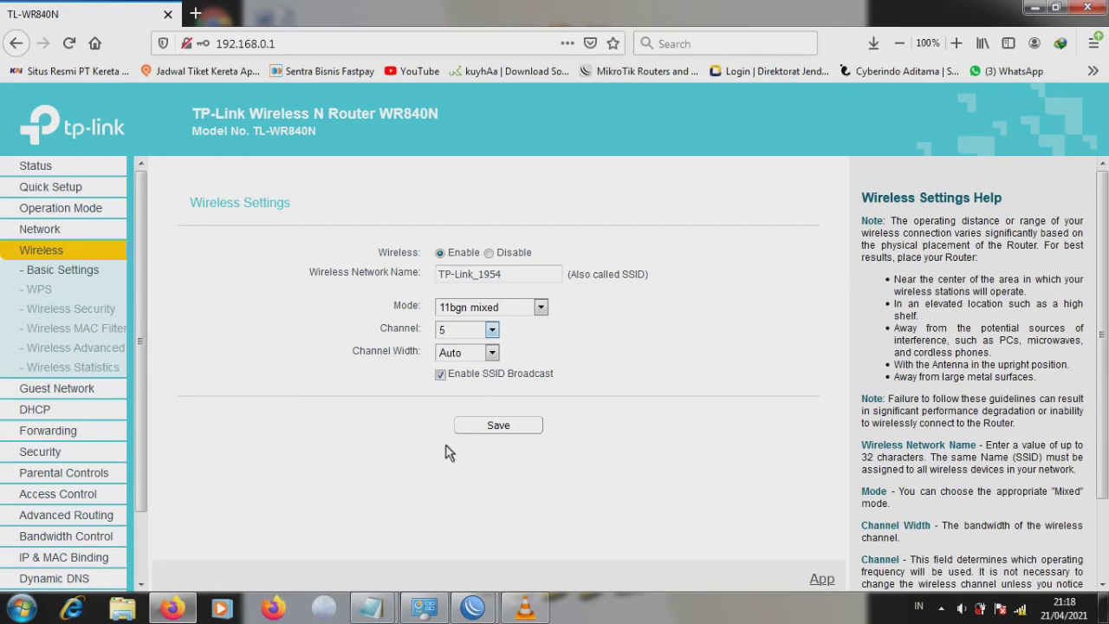
{"action": "left_click", "coordinate": [493, 333]}
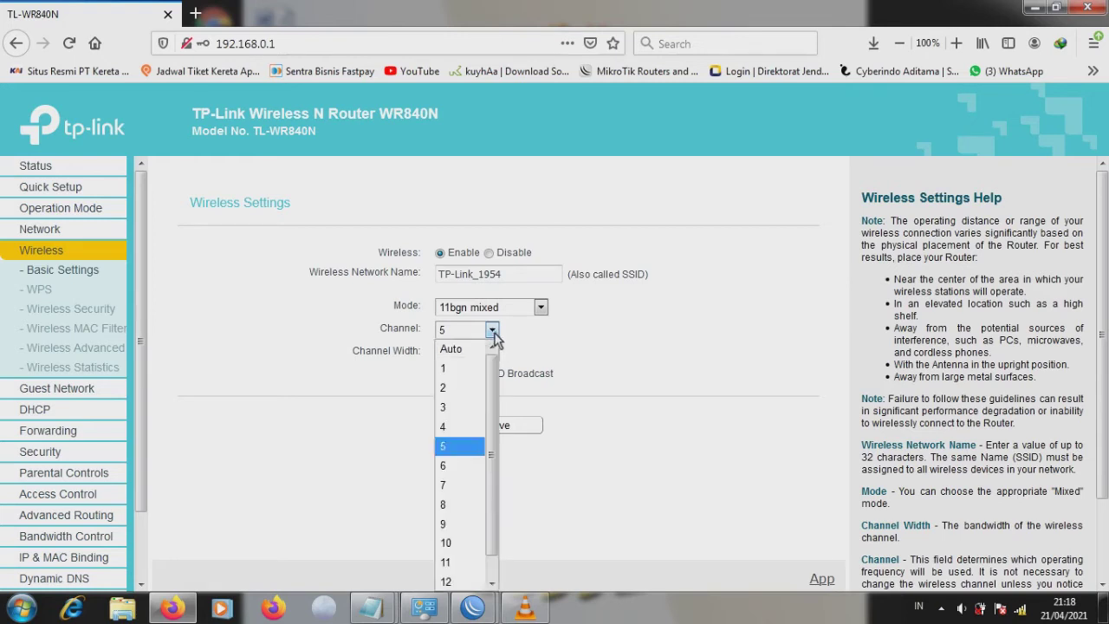
{"action": "left_click", "coordinate": [454, 486]}
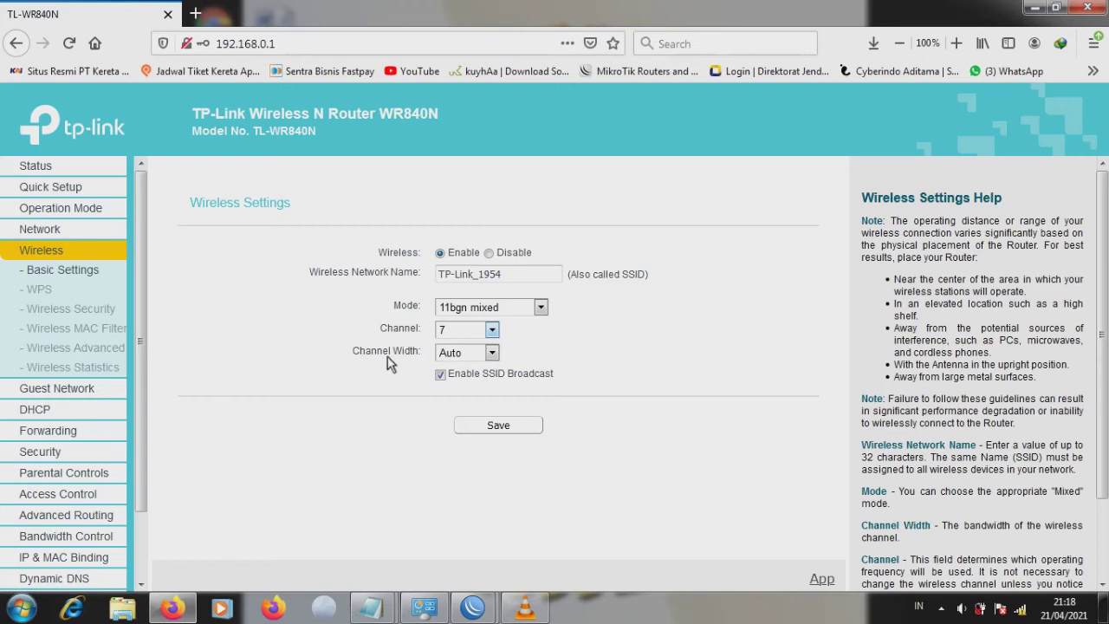
Step: Choose 20MHz from the Channel Width list, confirming it a second time
{"action": "left_click", "coordinate": [492, 353]}
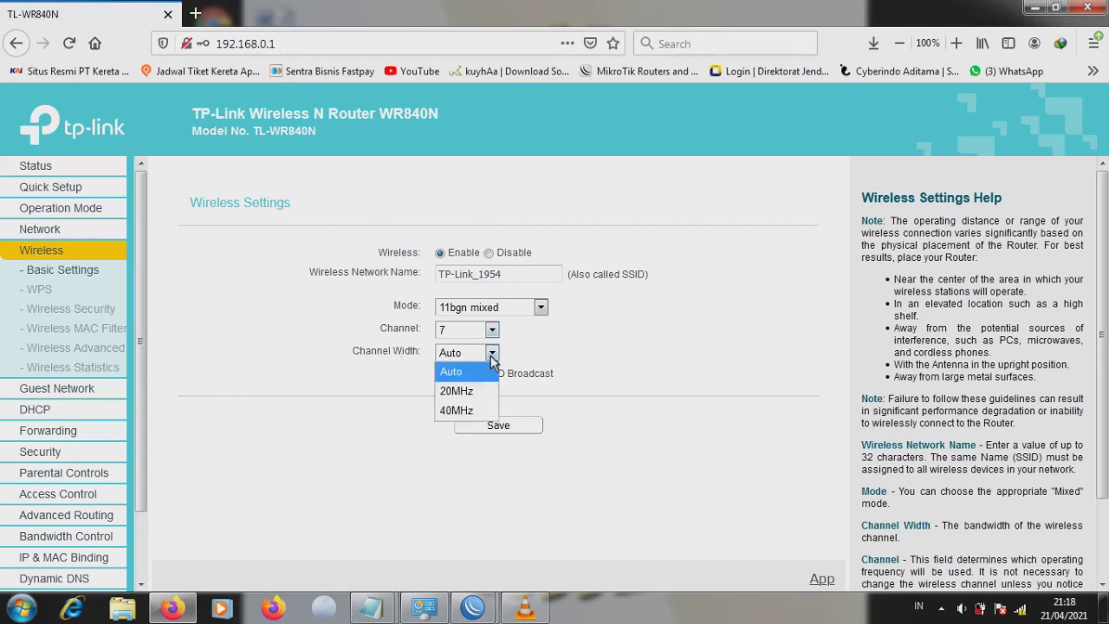
{"action": "left_click", "coordinate": [475, 391]}
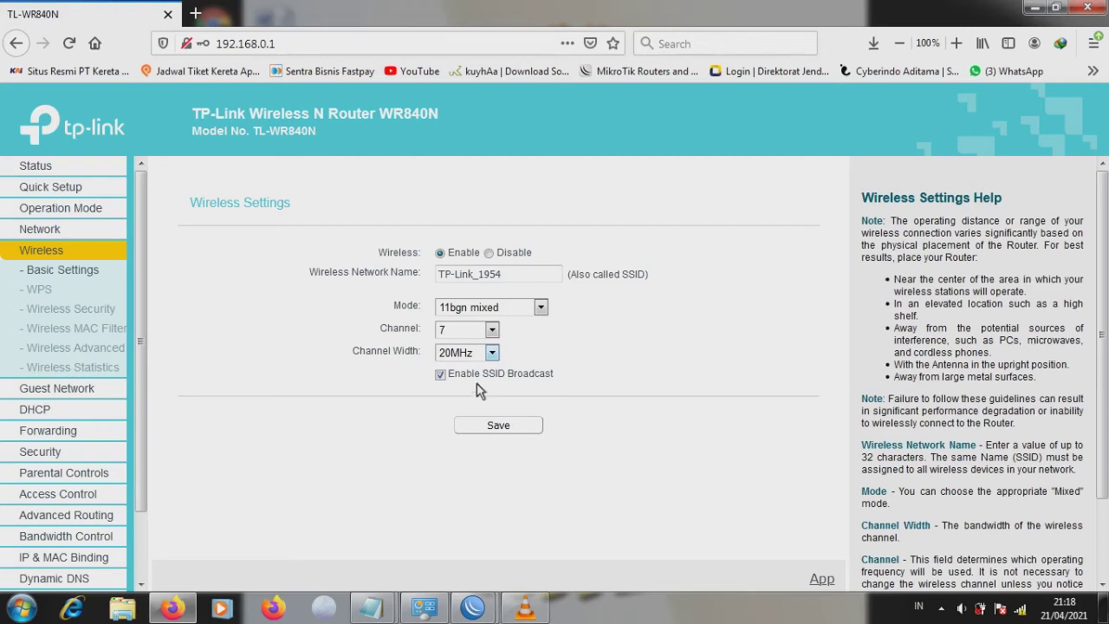
{"action": "left_click", "coordinate": [492, 354]}
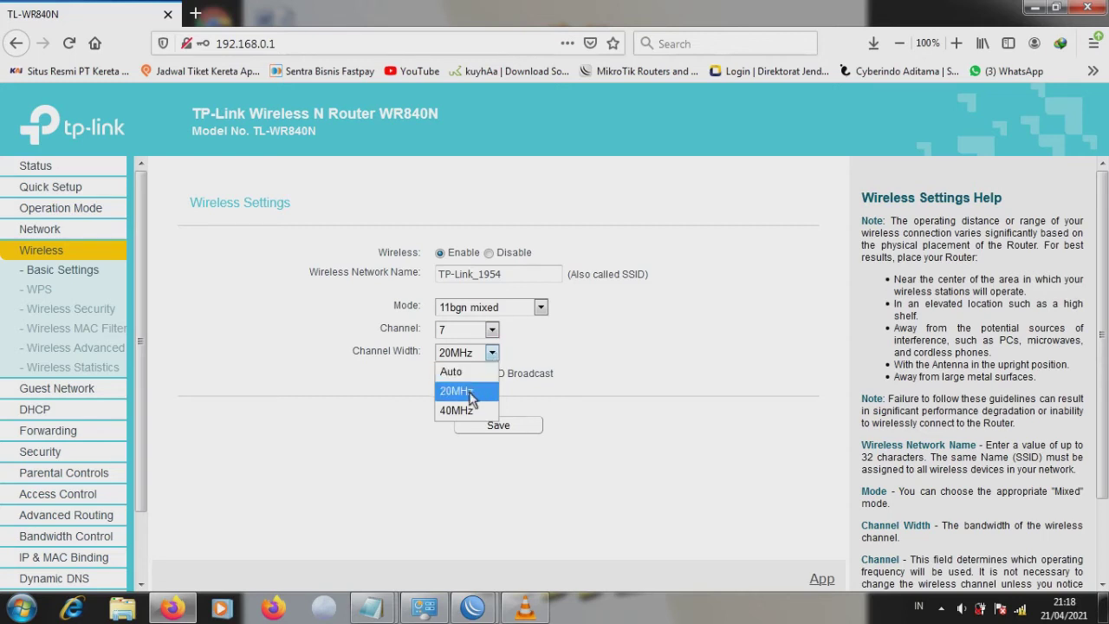
{"action": "left_click", "coordinate": [470, 393]}
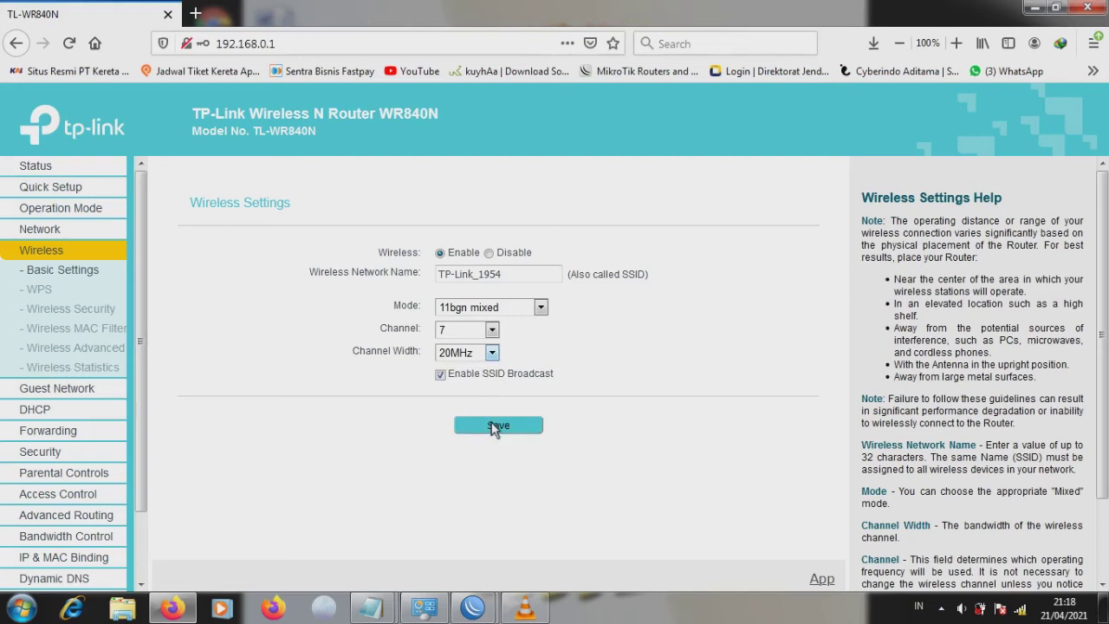
Step: Save the wireless settings with channel 7 and 20MHz width
{"action": "left_click", "coordinate": [494, 426]}
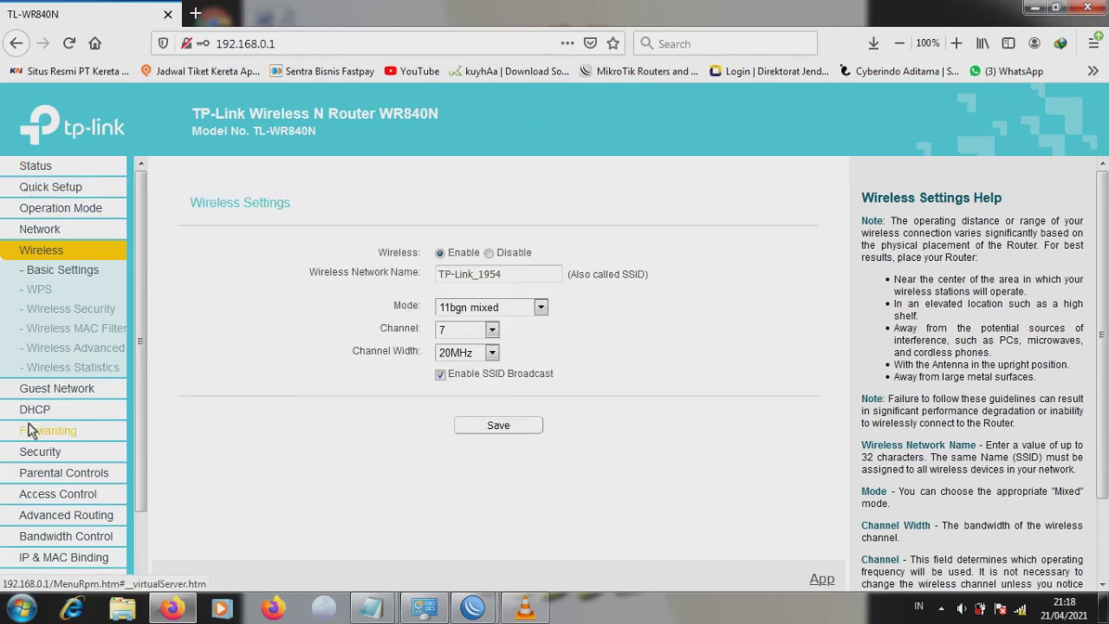
{"action": "left_click", "coordinate": [35, 168]}
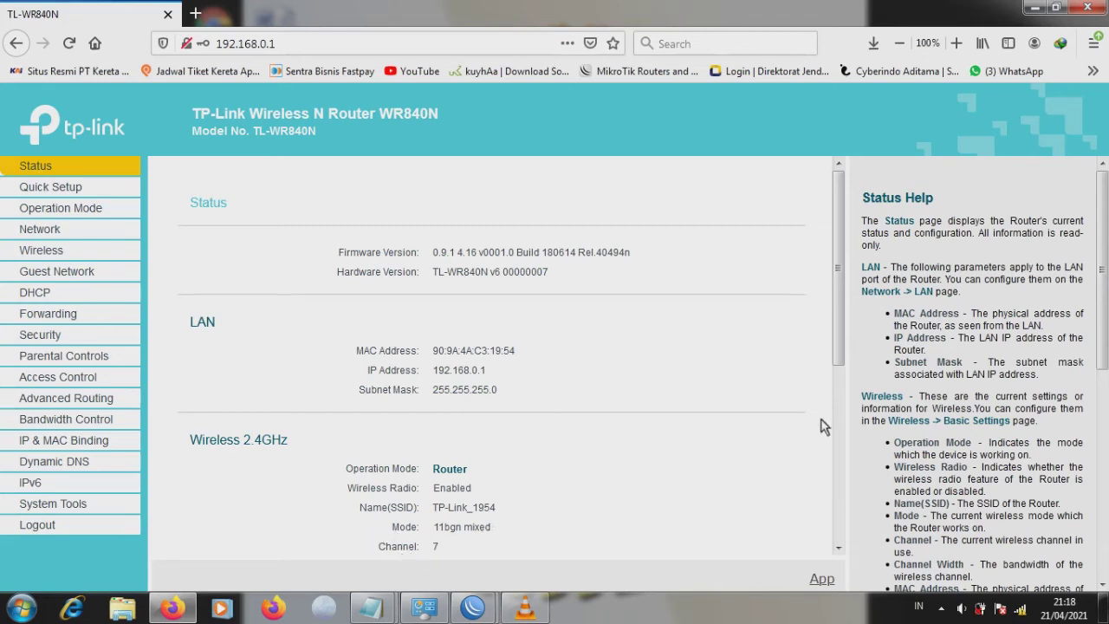
{"action": "left_click_drag", "start_coordinate": [838, 356], "coordinate": [822, 422]}
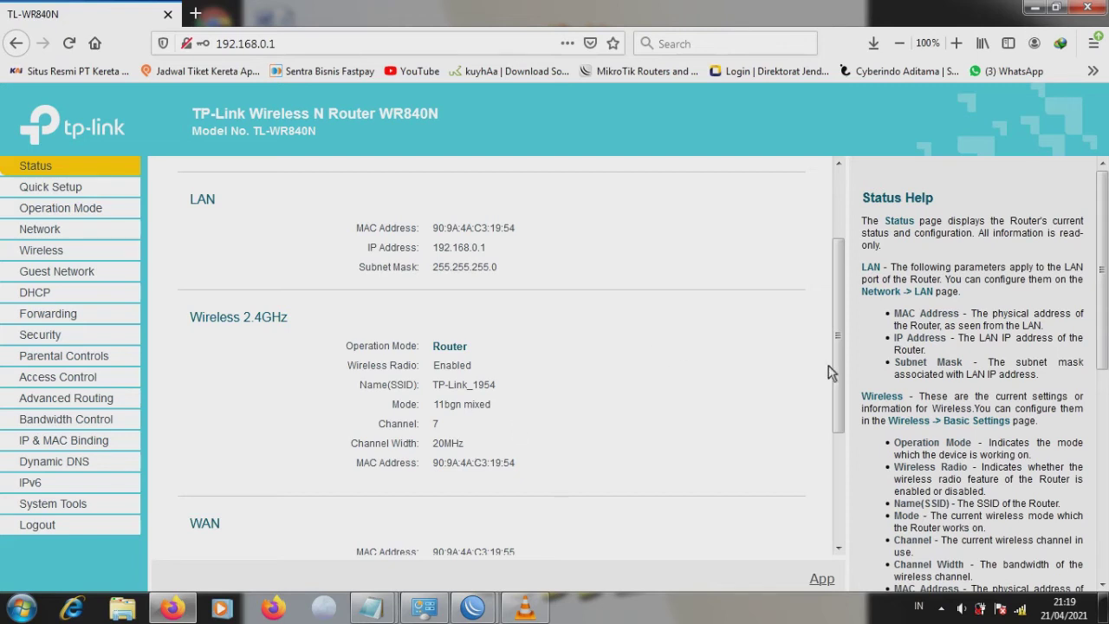
{"action": "left_click_drag", "start_coordinate": [837, 365], "coordinate": [838, 268]}
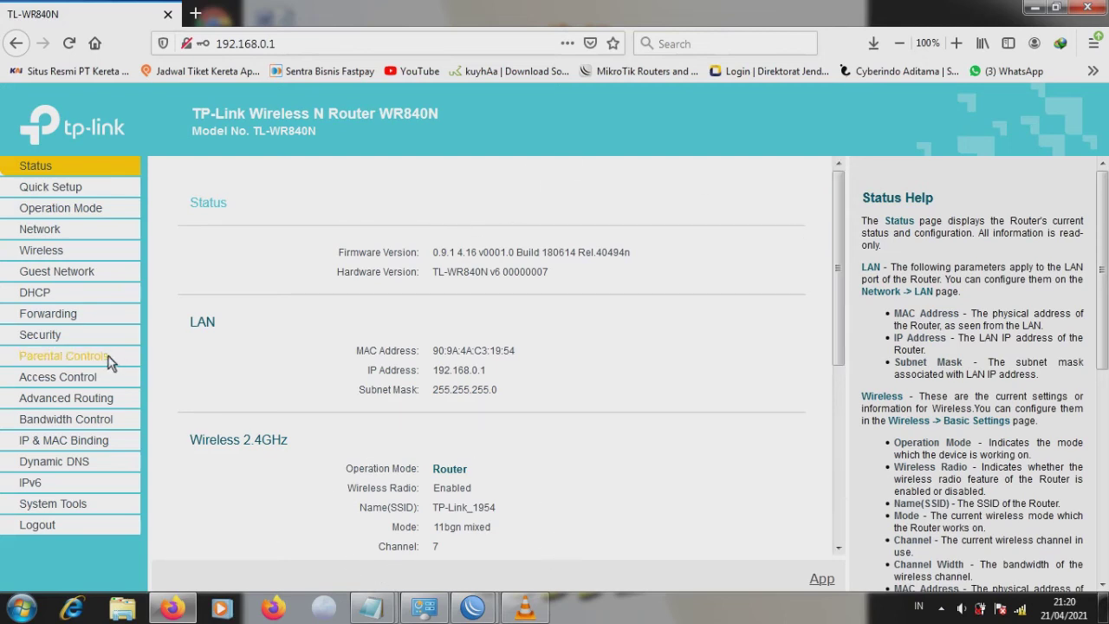
{"action": "left_click", "coordinate": [43, 250]}
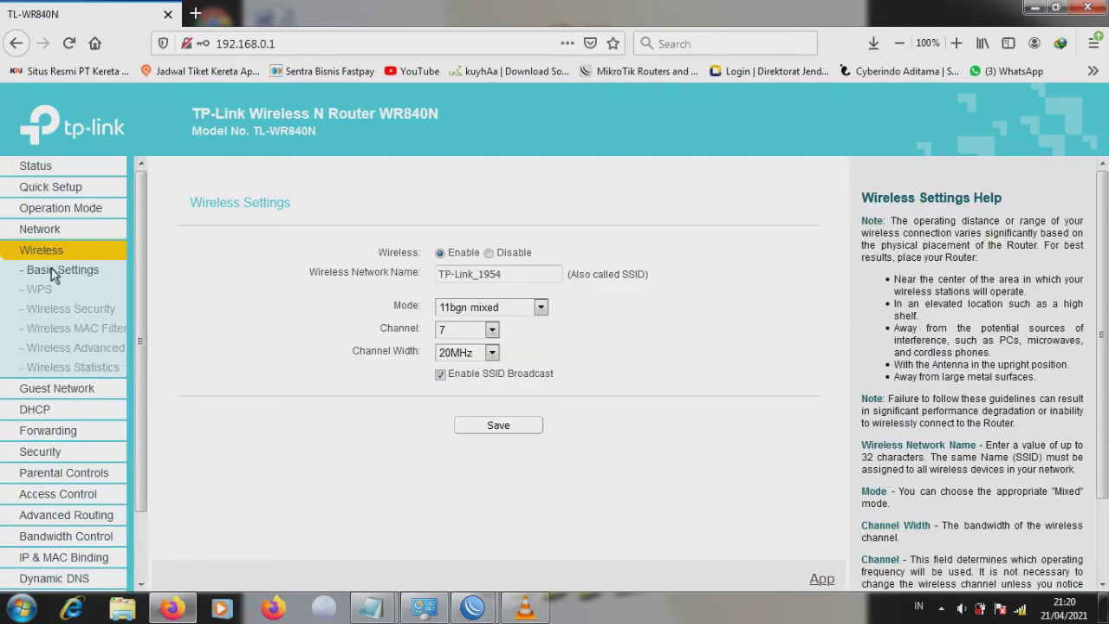